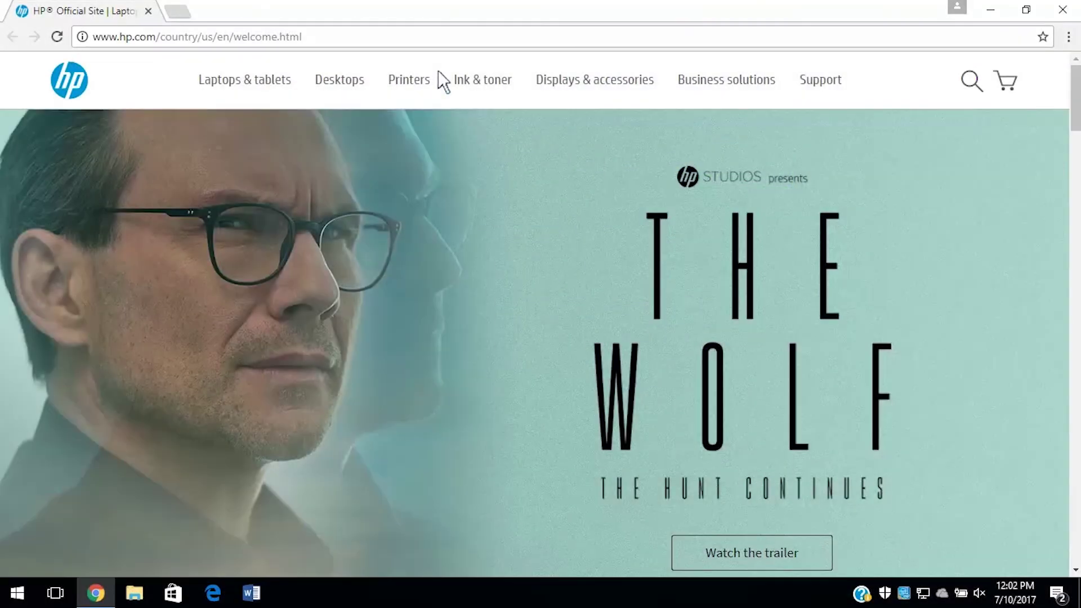
# Step: Load the printer's web page at 192.168.1.123 in Chrome
pyautogui.click(178, 39)
pyautogui.write('192.168.1.123')
pyautogui.press('Return')
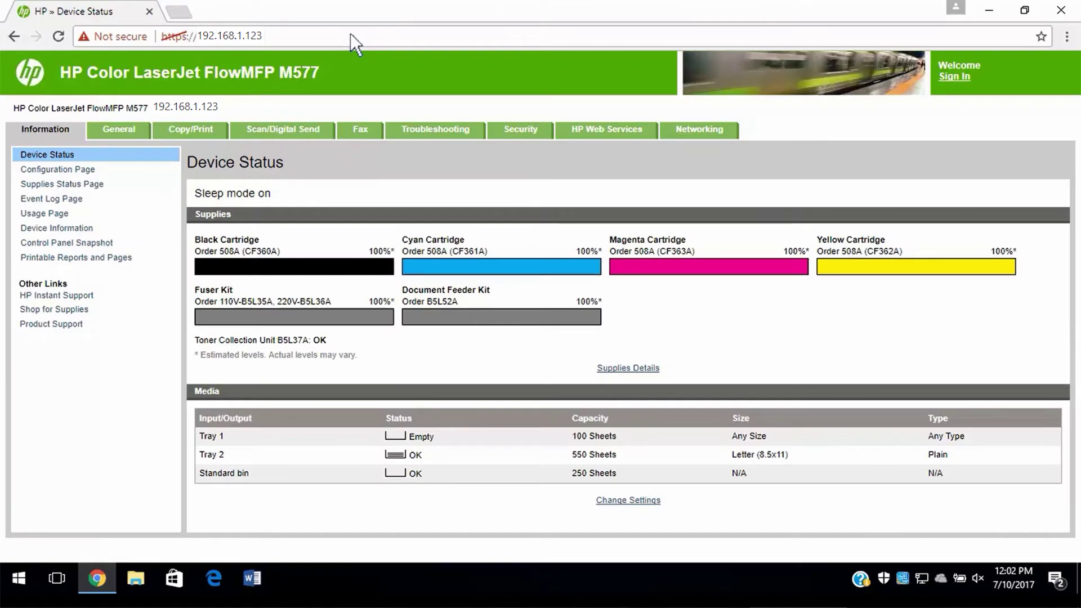
# Step: Sign in to the Embedded Web Server with the administrator password
pyautogui.click(954, 77)
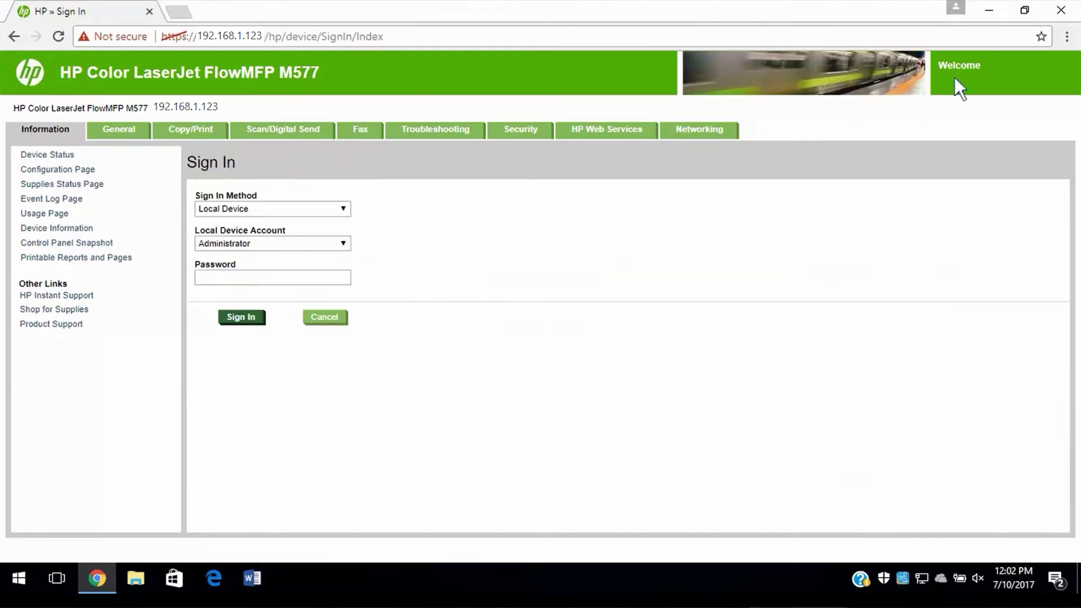
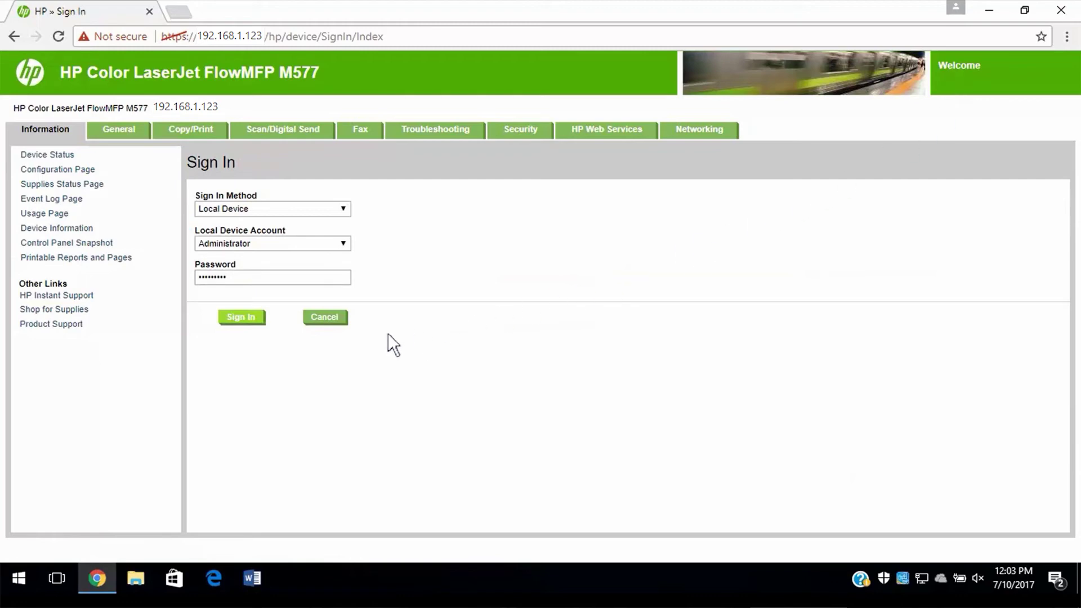
pyautogui.click(251, 318)
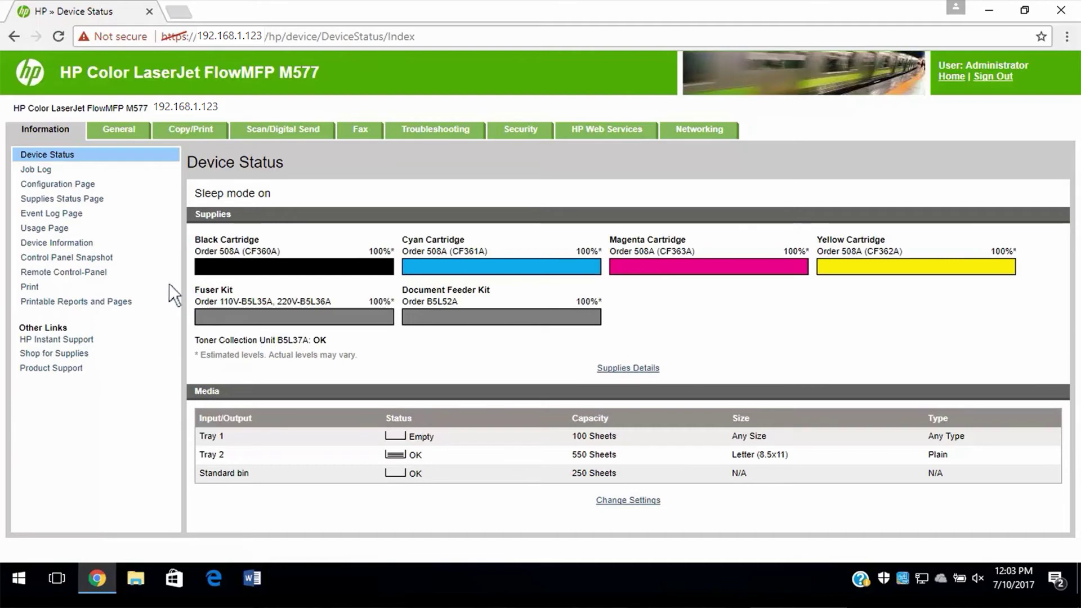
pyautogui.click(115, 128)
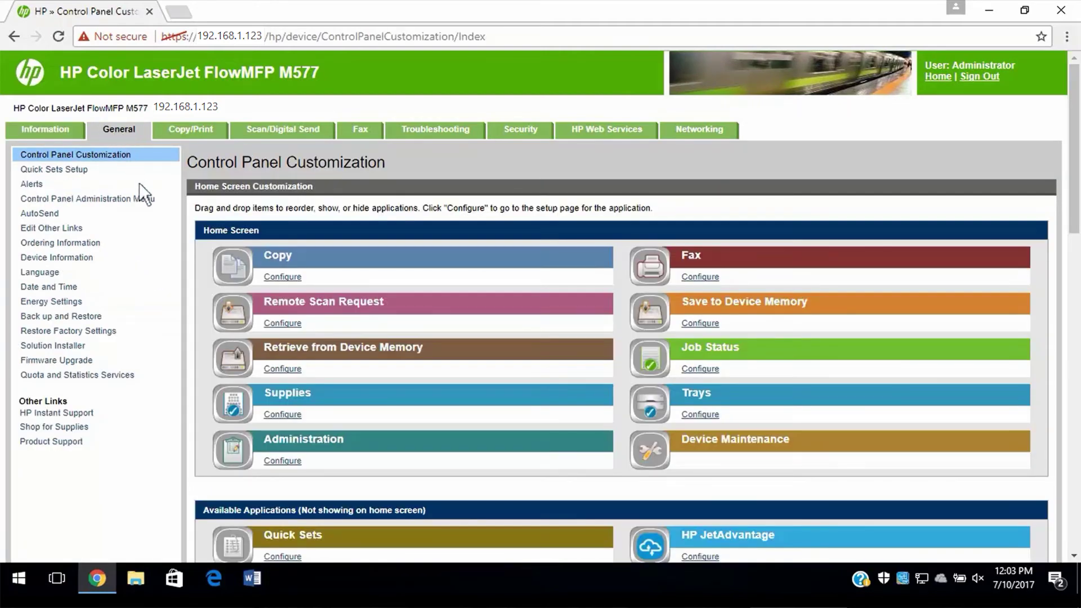
# Step: Go to the General section's Firmware Upgrade page
pyautogui.click(64, 360)
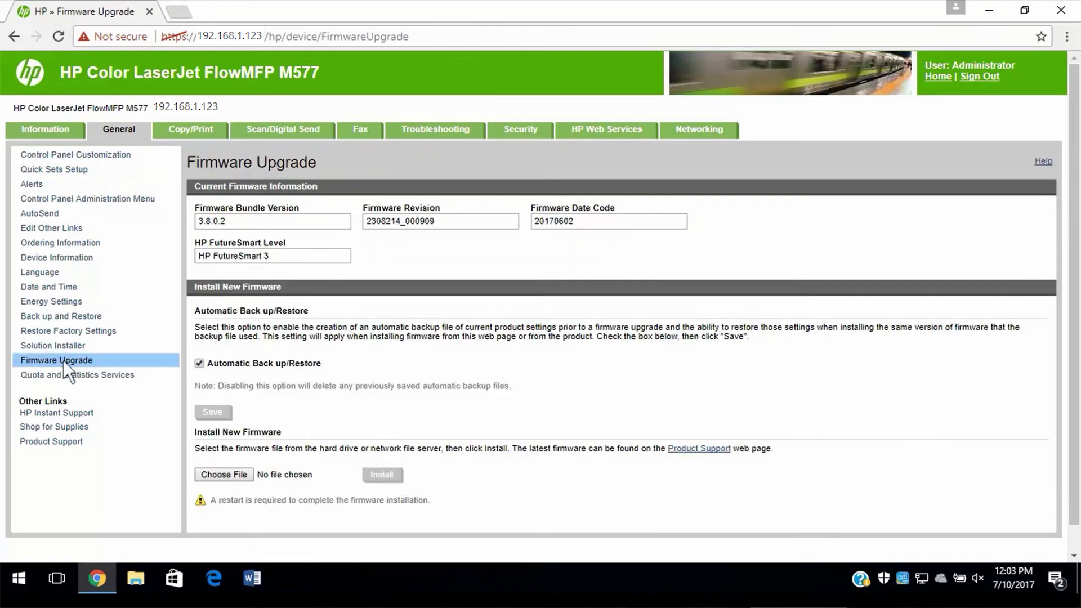
# Step: Choose ljM577fw_2403688_011983.bdl from the Desktop as the firmware file
pyautogui.click(225, 476)
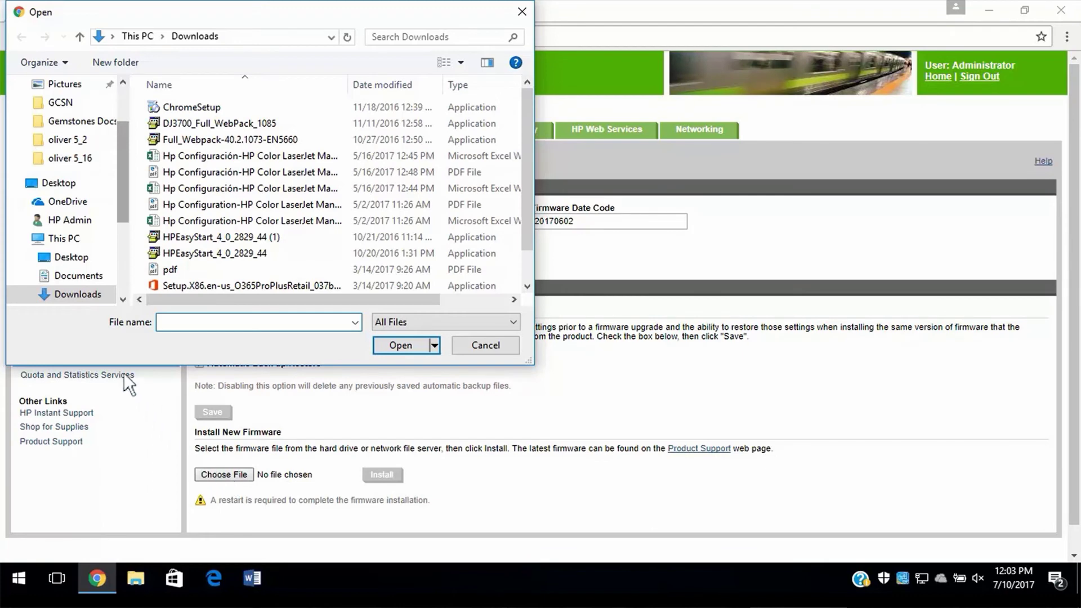
pyautogui.click(58, 183)
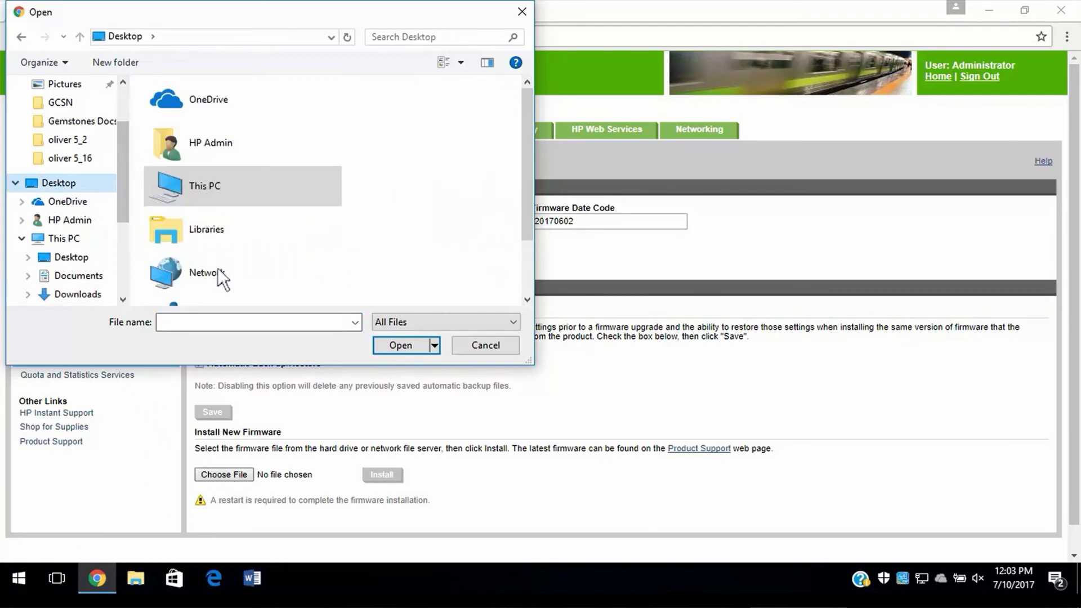
pyautogui.click(527, 302)
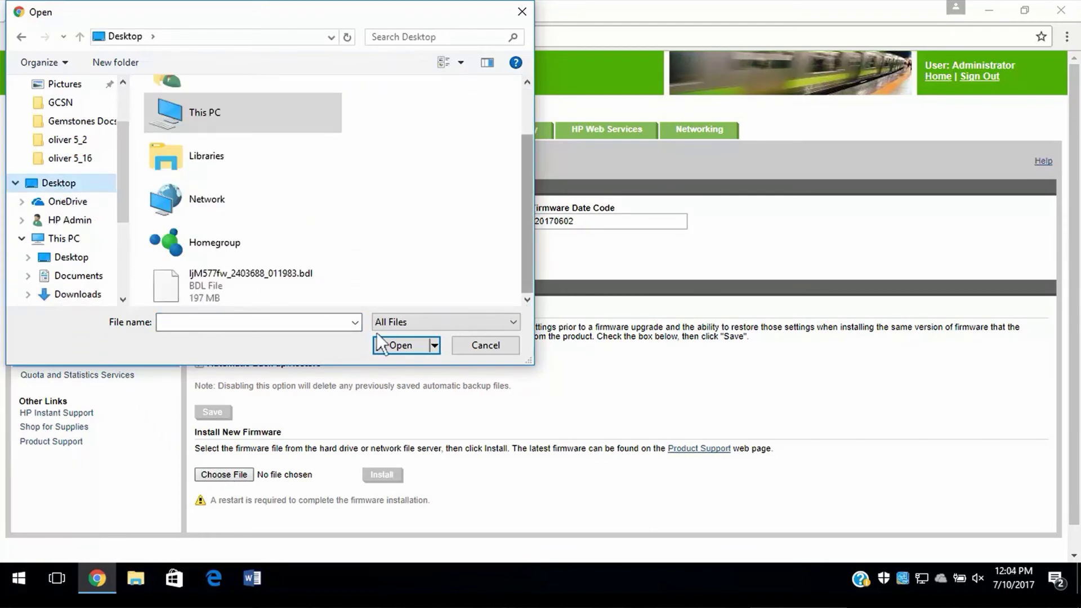
pyautogui.click(166, 287)
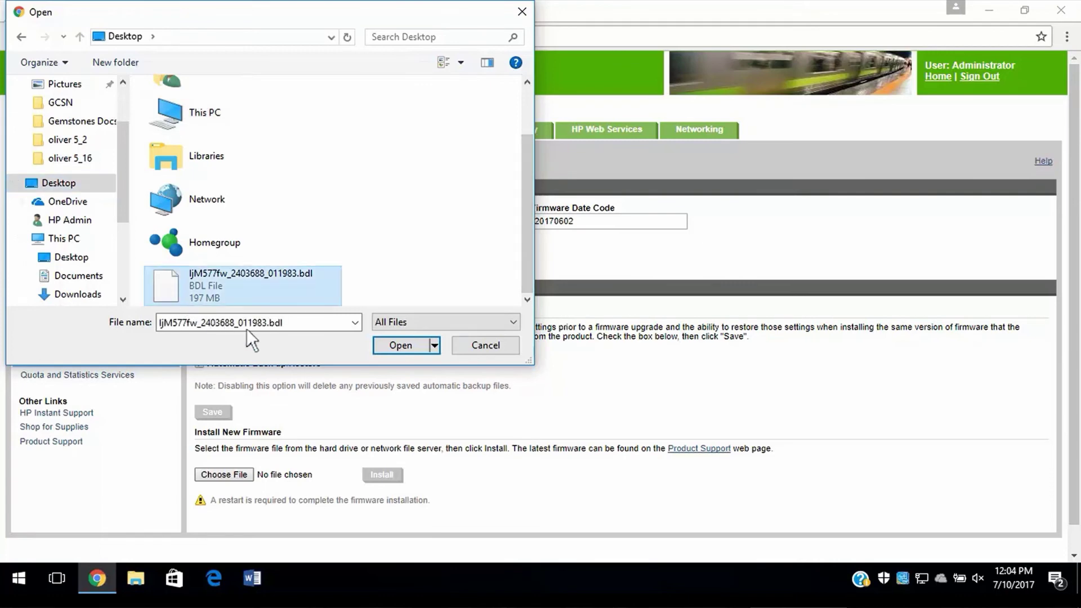
pyautogui.click(401, 346)
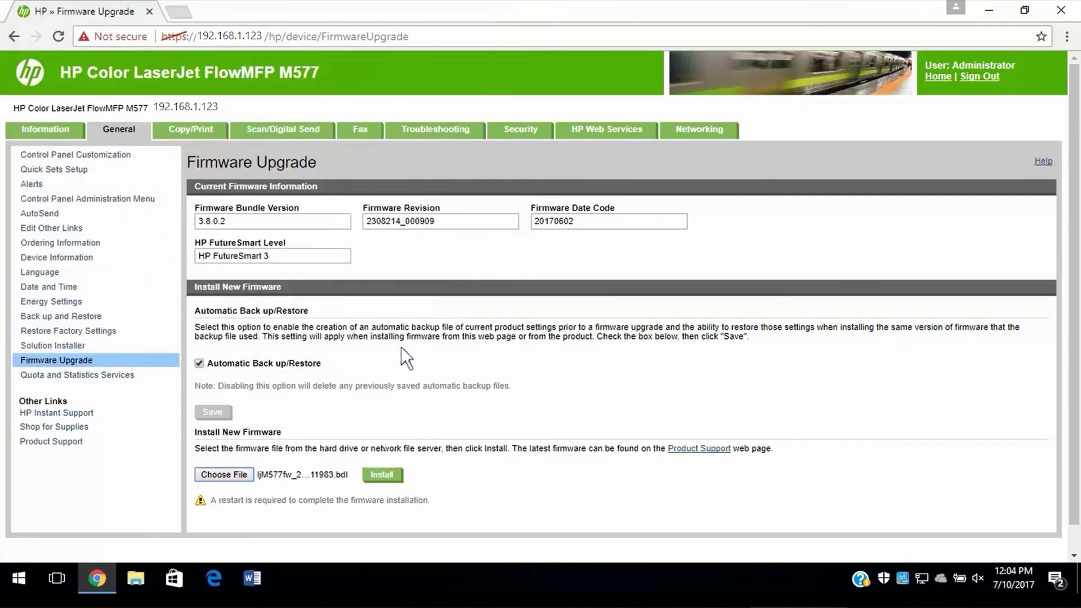
# Step: Install the chosen firmware bundle, starting the Upgrading Firmware upload
pyautogui.click(385, 475)
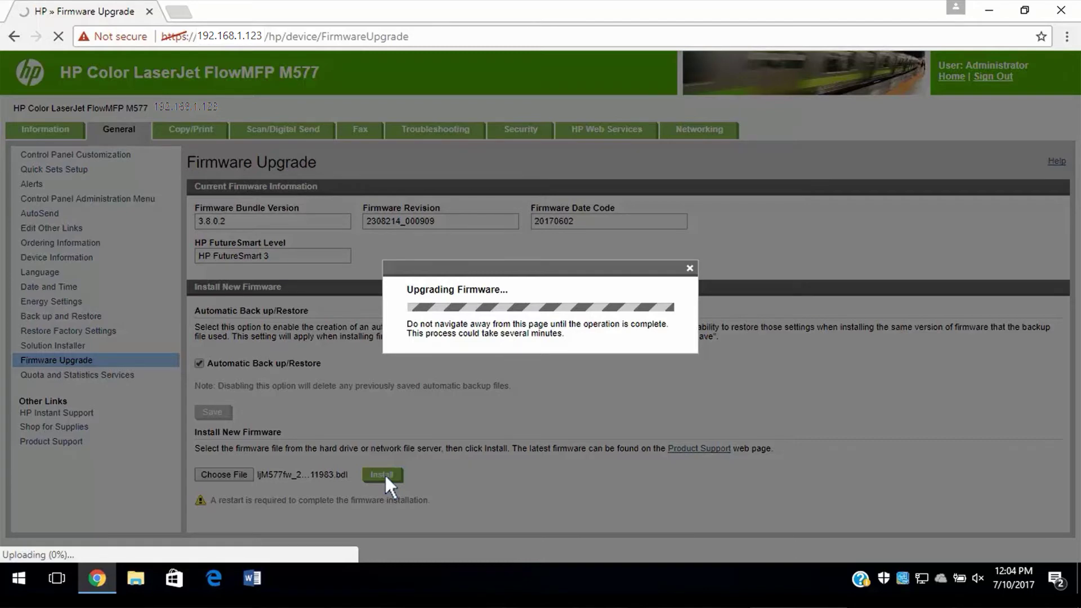